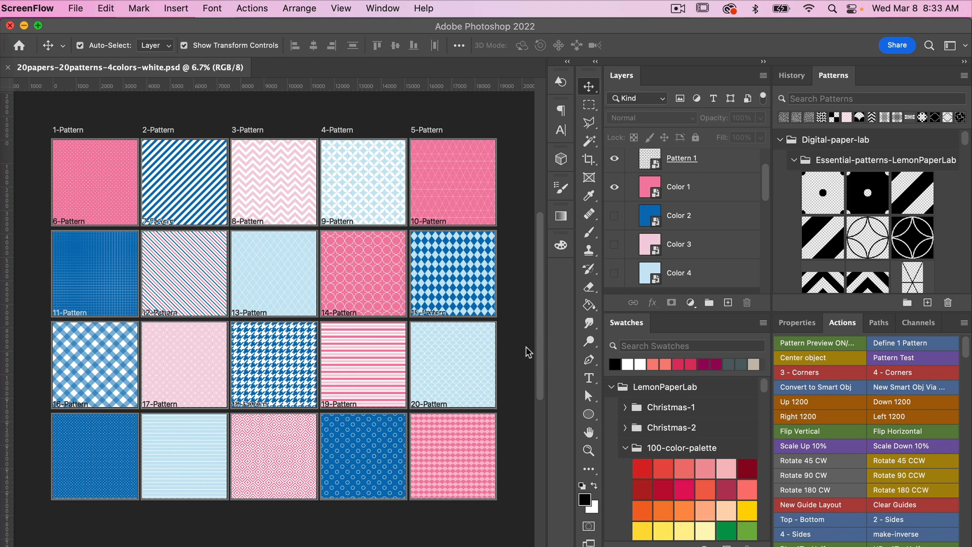
Step: Review the 3600×3600 JPG Export As settings for all artboards, then show the folder of exported pattern JPEGs
{"action": "left_click", "coordinate": [524, 266]}
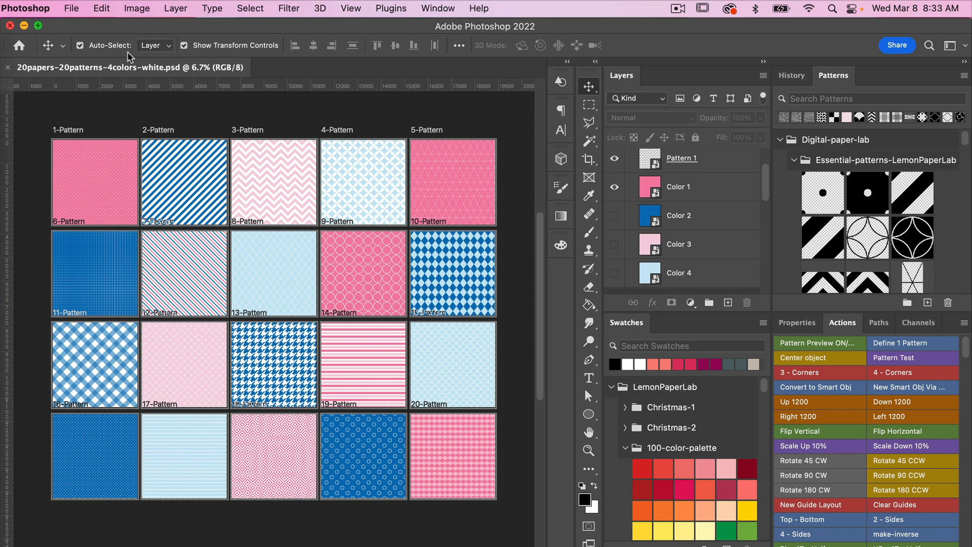
{"action": "left_click", "coordinate": [71, 8]}
{"action": "mouse_move", "coordinate": [84, 206]}
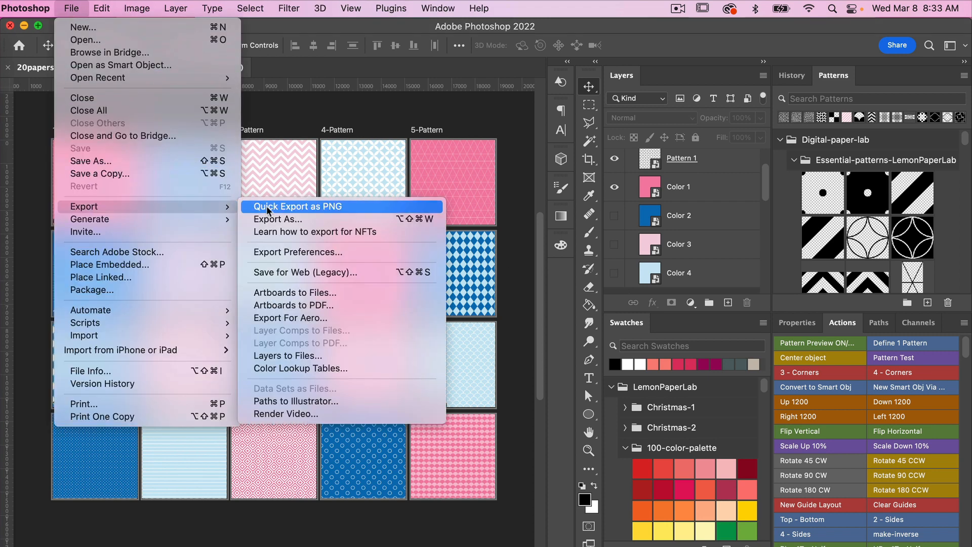
{"action": "left_click", "coordinate": [291, 221]}
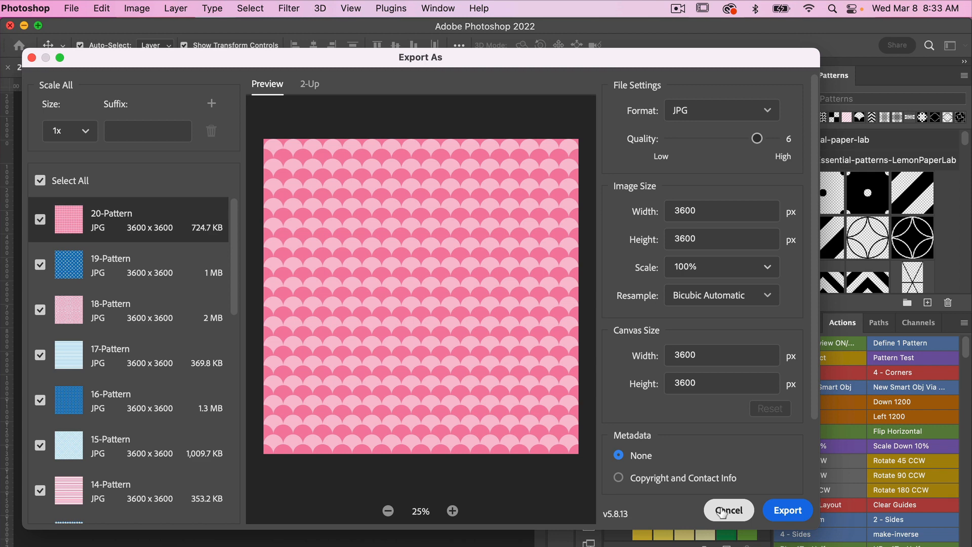
{"action": "key", "text": "super+Tab"}
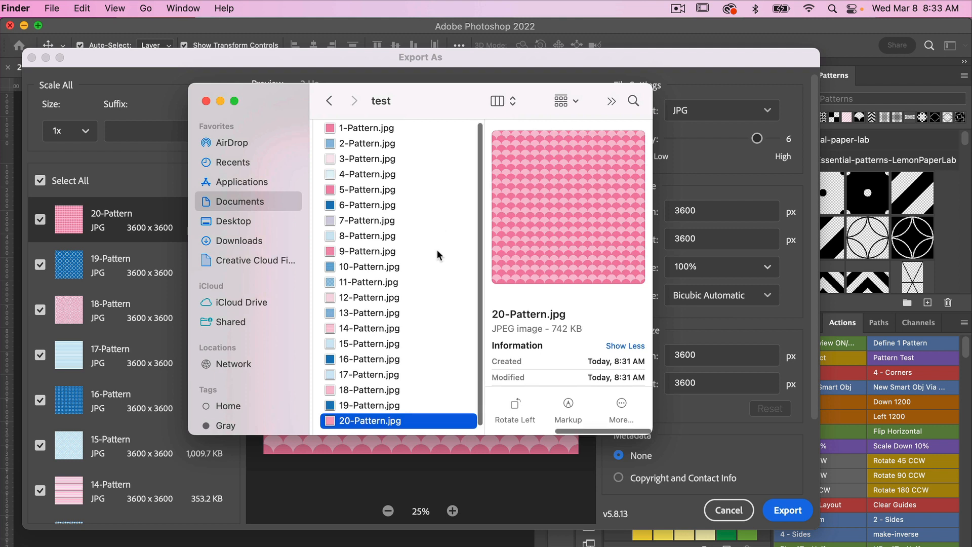
{"action": "scroll", "coordinate": [437, 378], "scroll_direction": "down", "scroll_amount": 3}
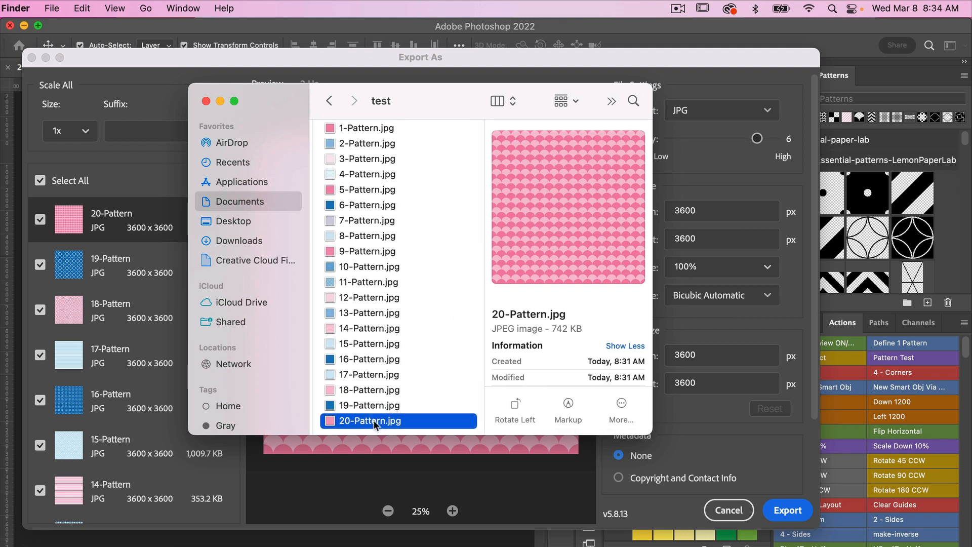
{"action": "scroll", "coordinate": [581, 311], "scroll_direction": "down", "scroll_amount": 4}
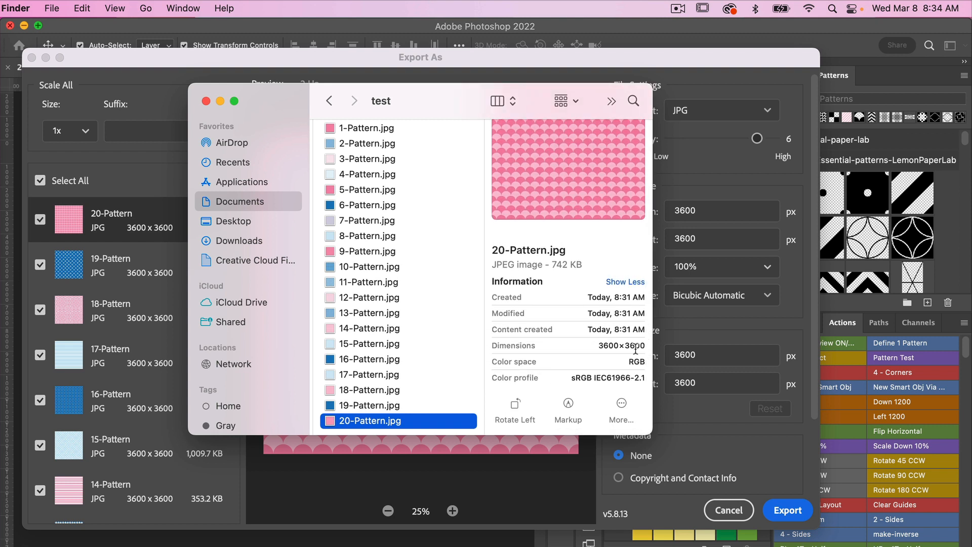
{"action": "scroll", "coordinate": [620, 340], "scroll_direction": "down", "scroll_amount": 3}
Step: Select 20-Pattern.jpg in Finder to confirm its 3600×3600 dimensions
{"action": "left_click", "coordinate": [378, 425]}
Step: View 20-Pattern.jpg in Preview, check its 72 pixels/inch in the Inspector, then quit back to Photoshop
{"action": "double_click", "coordinate": [378, 424]}
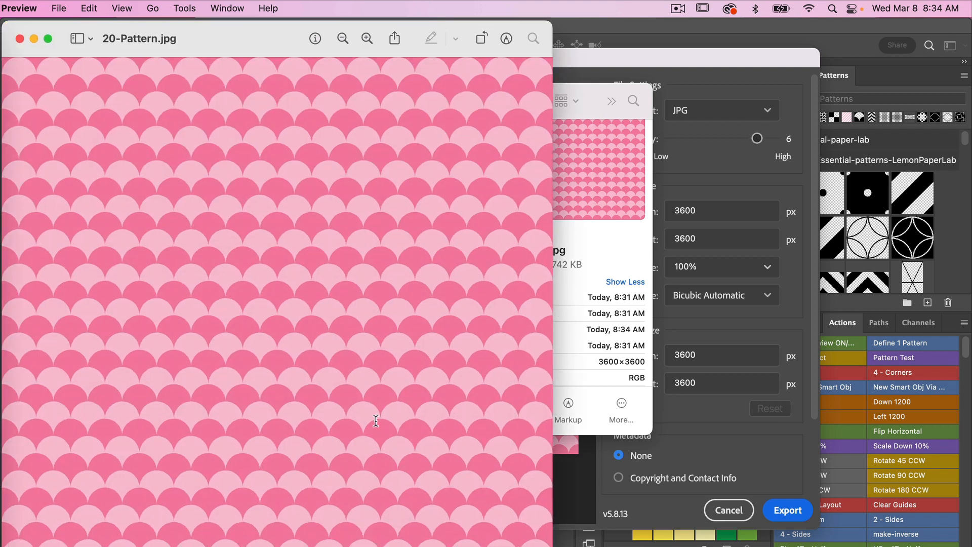
{"action": "left_click", "coordinate": [184, 8]}
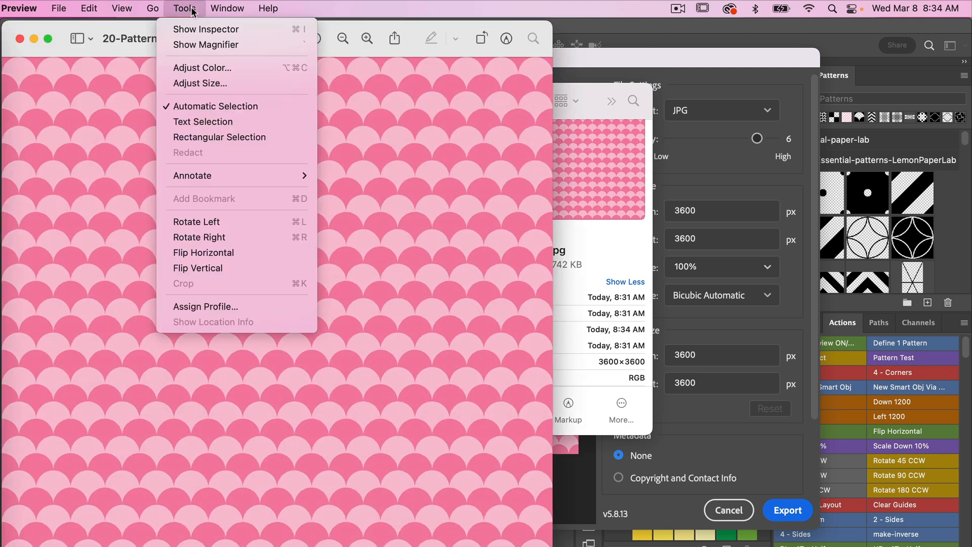
{"action": "left_click", "coordinate": [195, 31]}
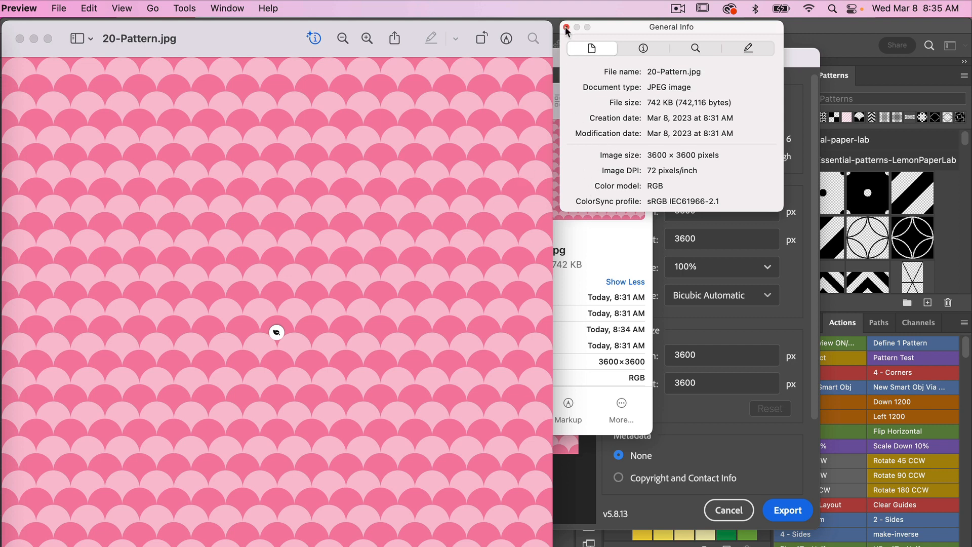
{"action": "key", "text": "super+q"}
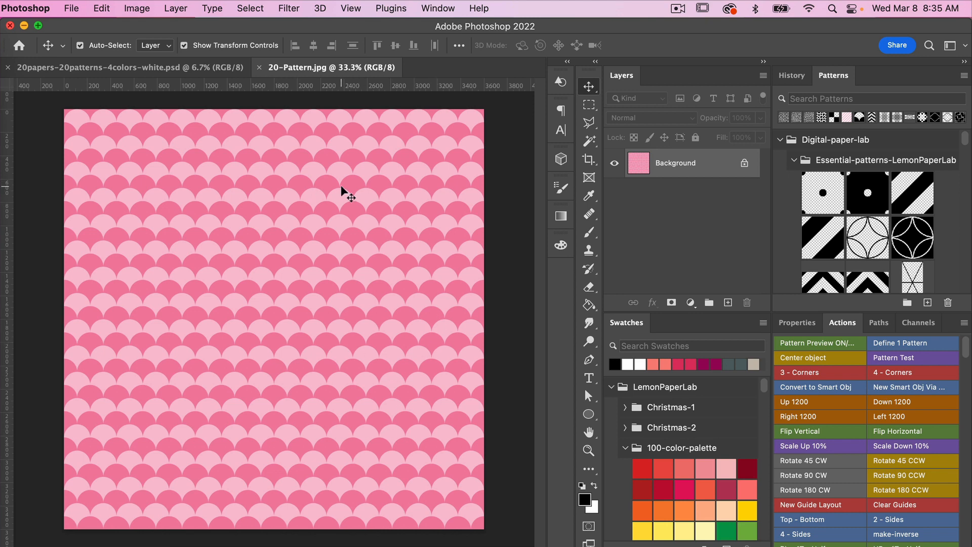
{"action": "left_click", "coordinate": [136, 8]}
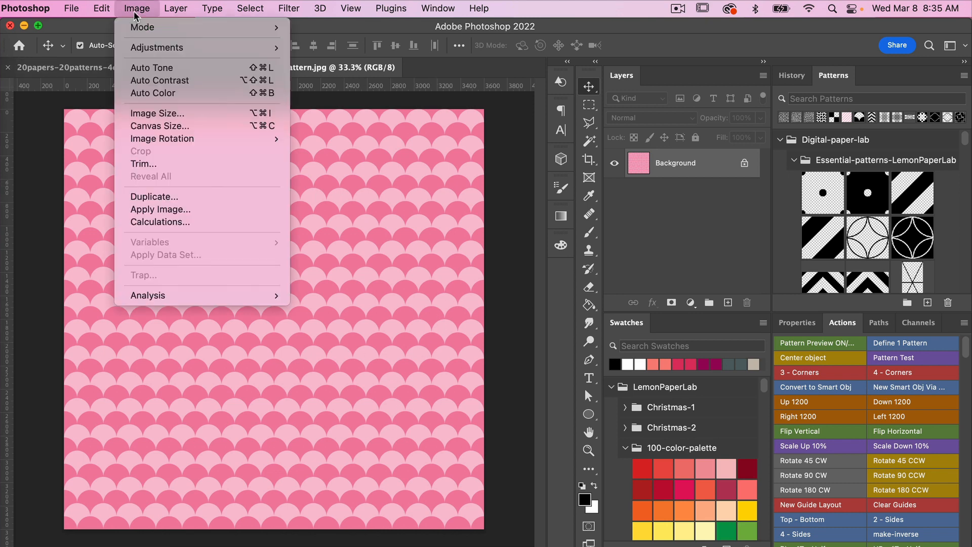
{"action": "left_click", "coordinate": [163, 114]}
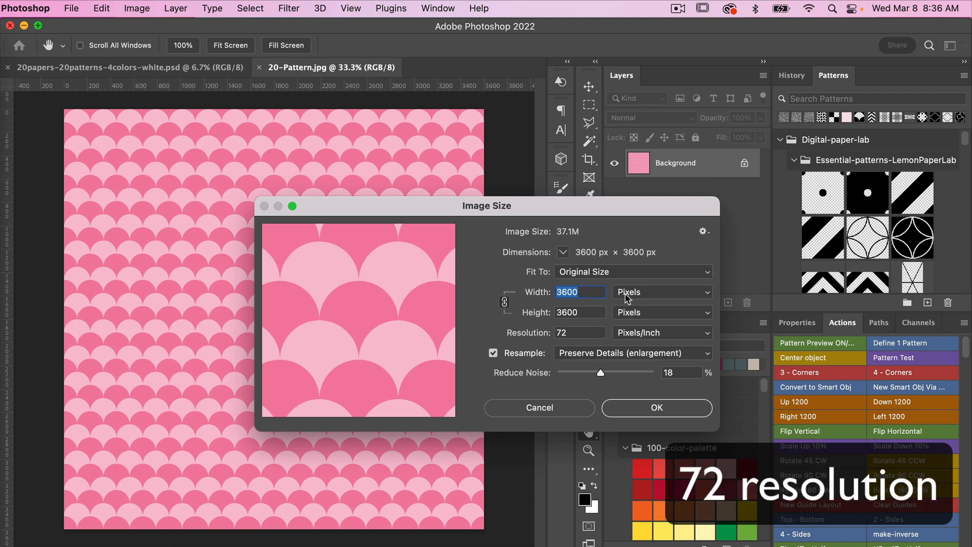
{"action": "left_click", "coordinate": [663, 292]}
{"action": "left_click", "coordinate": [661, 304]}
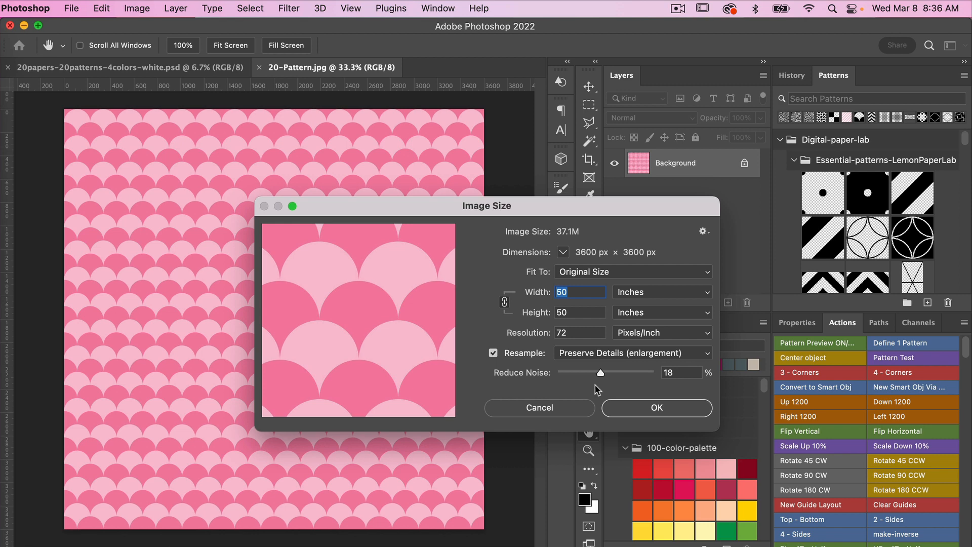
Step: Return to the 20-pattern artboard .psd and go to the File export commands
{"action": "left_click", "coordinate": [633, 411]}
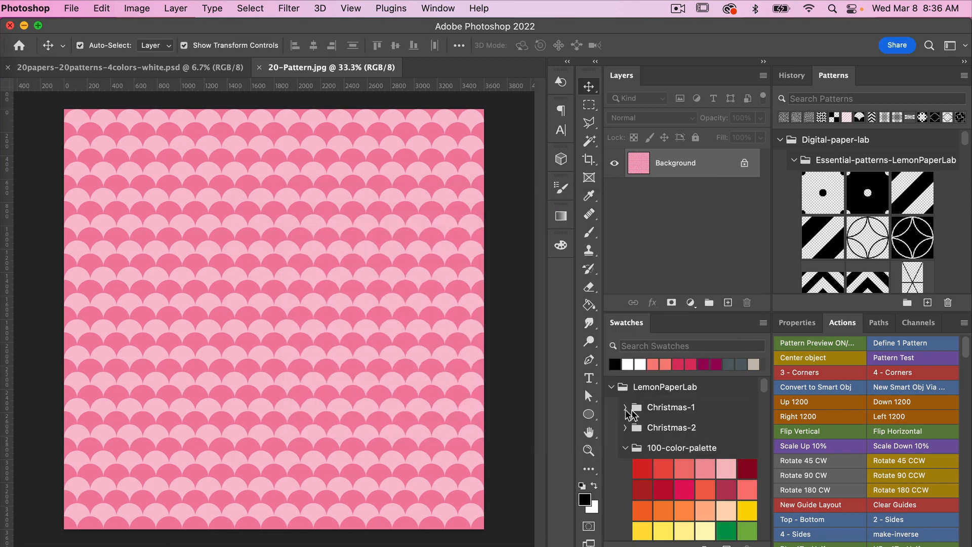
{"action": "key", "text": "ctrl+Tab"}
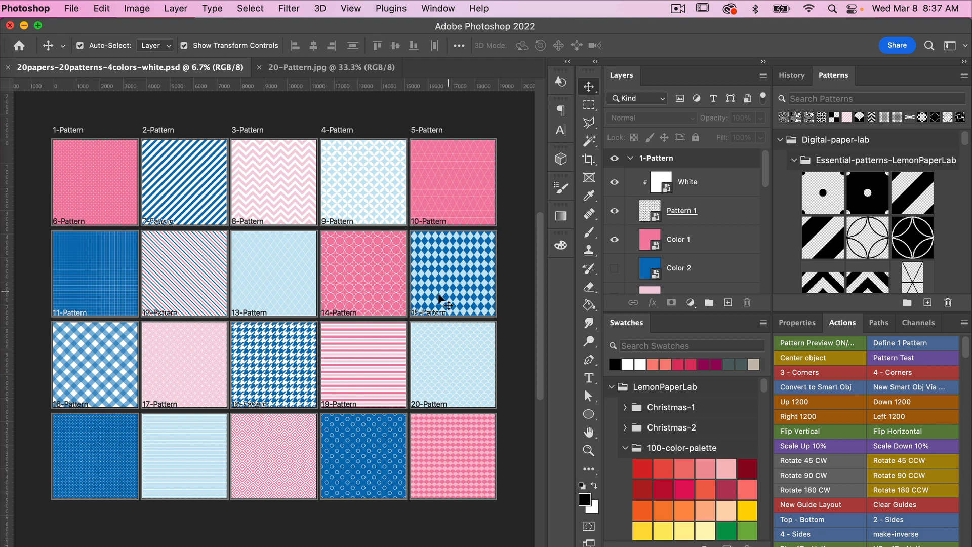
{"action": "left_click", "coordinate": [72, 8]}
{"action": "mouse_move", "coordinate": [84, 207]}
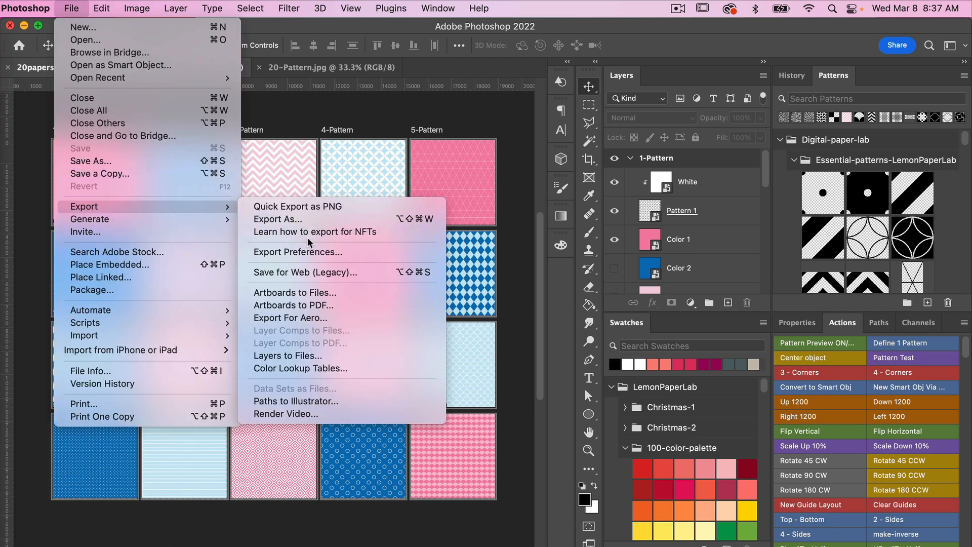
Step: Start Artboards to Files and set the test-2 folder as the export destination
{"action": "left_click", "coordinate": [347, 295]}
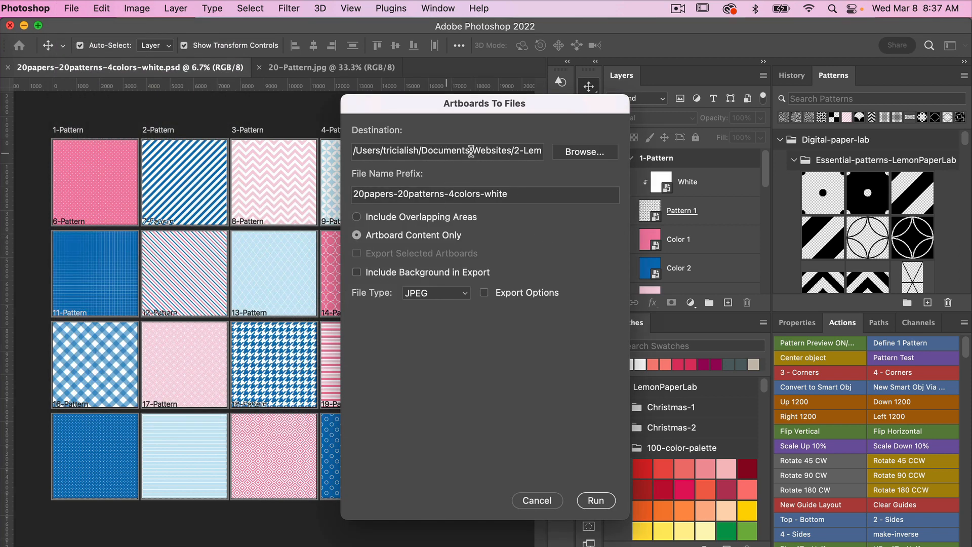
{"action": "left_click", "coordinate": [598, 155]}
{"action": "left_click", "coordinate": [616, 243]}
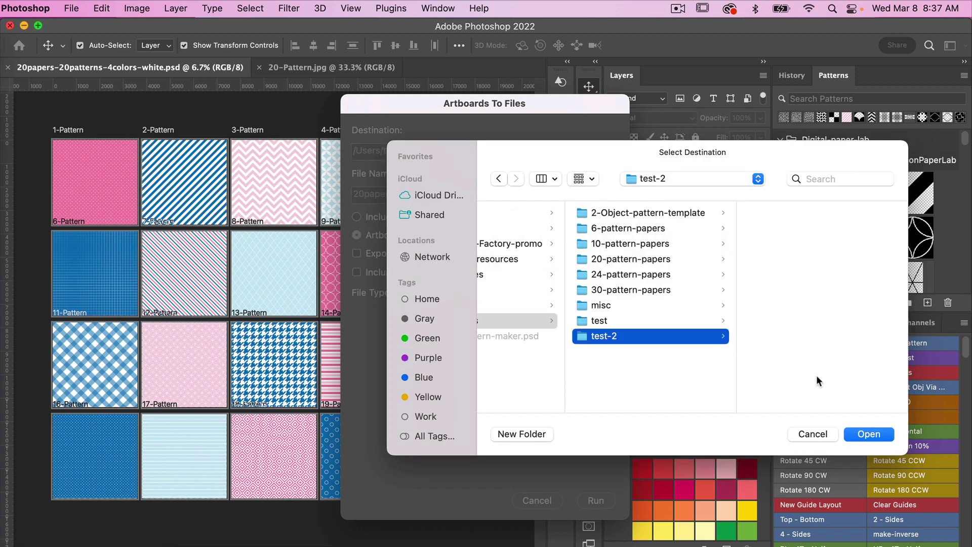
{"action": "left_click", "coordinate": [867, 434]}
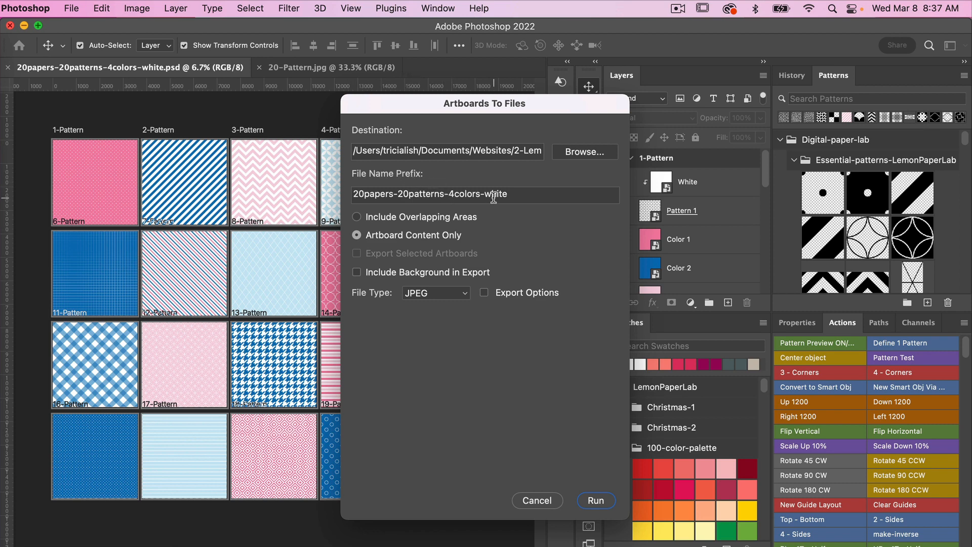
Step: Set the file name prefix to pink-blue-, export artboard content only, and keep JPEG as the file type
{"action": "left_click", "coordinate": [515, 193]}
{"action": "key", "text": "super+a"}
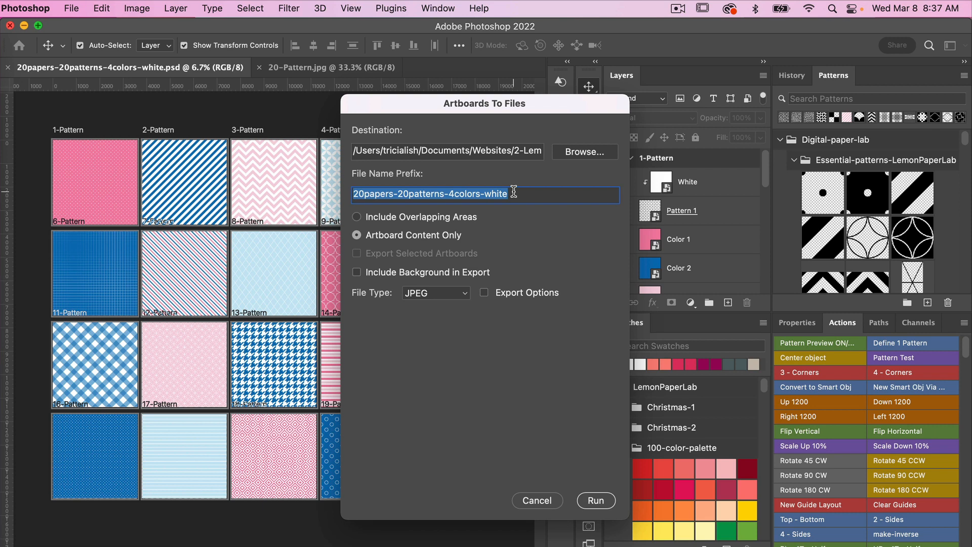
{"action": "type", "text": "pink-blue"}
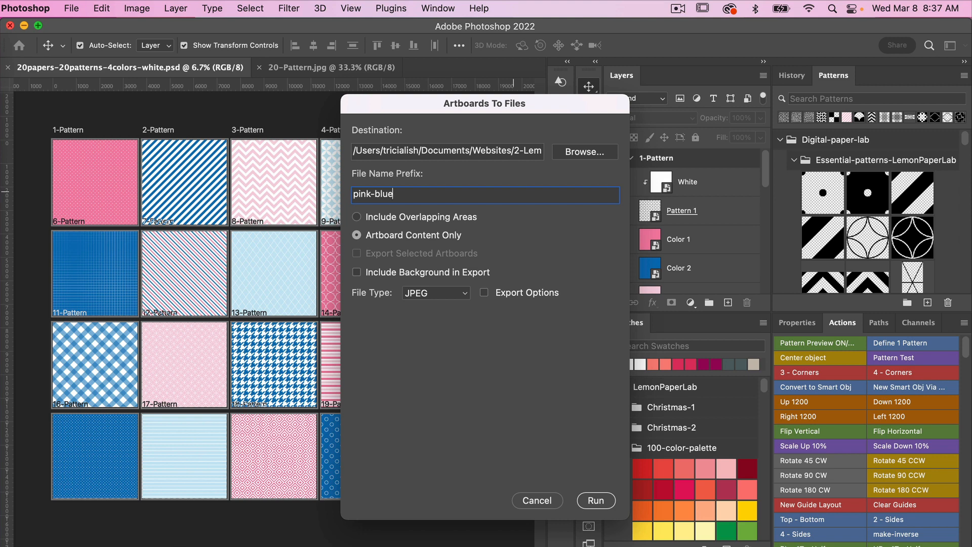
{"action": "type", "text": "-"}
{"action": "left_click", "coordinate": [357, 236]}
{"action": "left_click", "coordinate": [442, 294]}
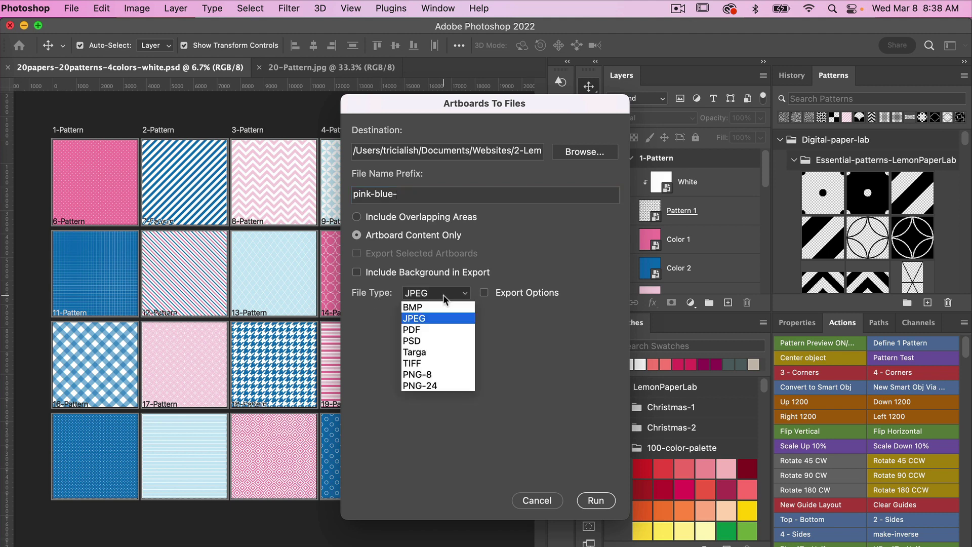
{"action": "left_click", "coordinate": [437, 320]}
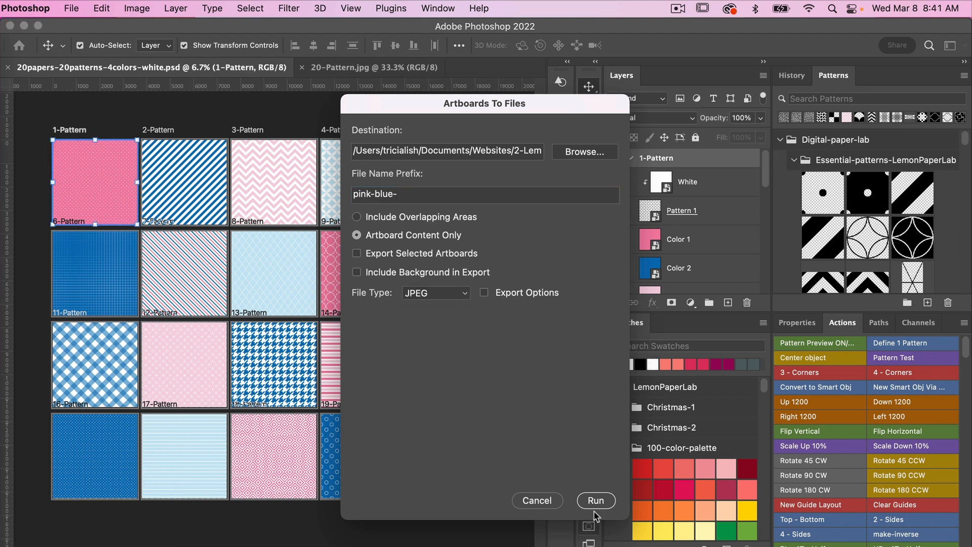
Step: Run the Artboards To Files export of all 20 patterns
{"action": "left_click", "coordinate": [596, 500]}
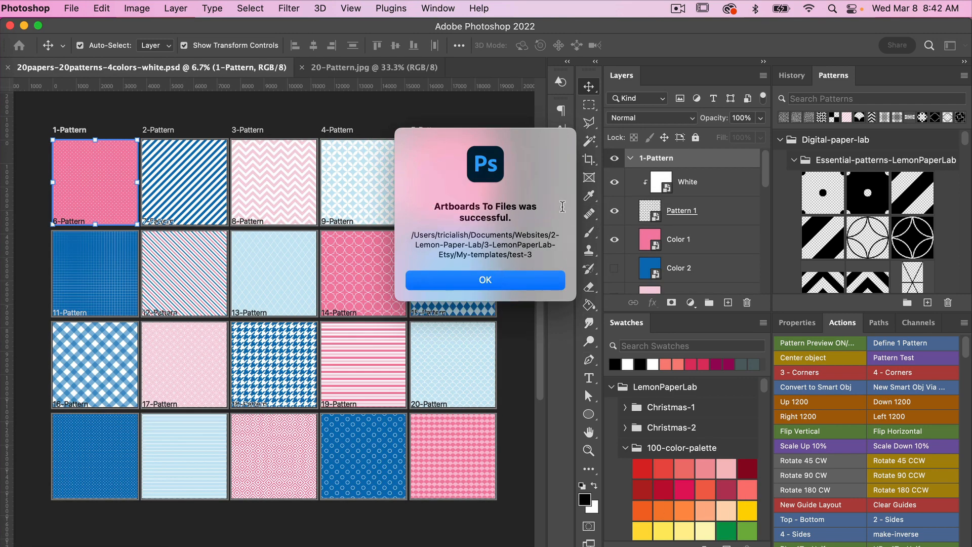
Step: Dismiss the success notice, check the pink-blue JPEGs in Finder, then start a new 3600×3600 px, 300 ppi document
{"action": "left_click", "coordinate": [513, 287]}
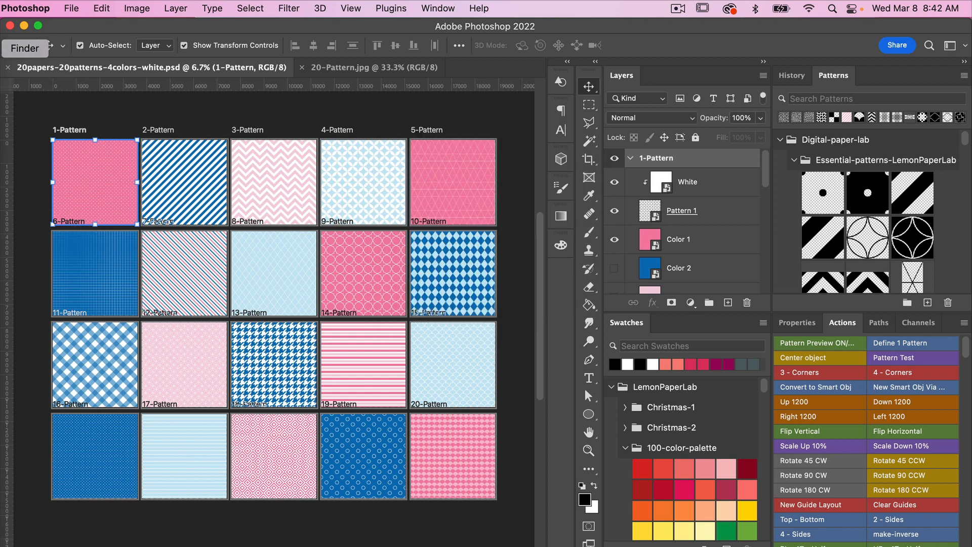
{"action": "left_click", "coordinate": [24, 30]}
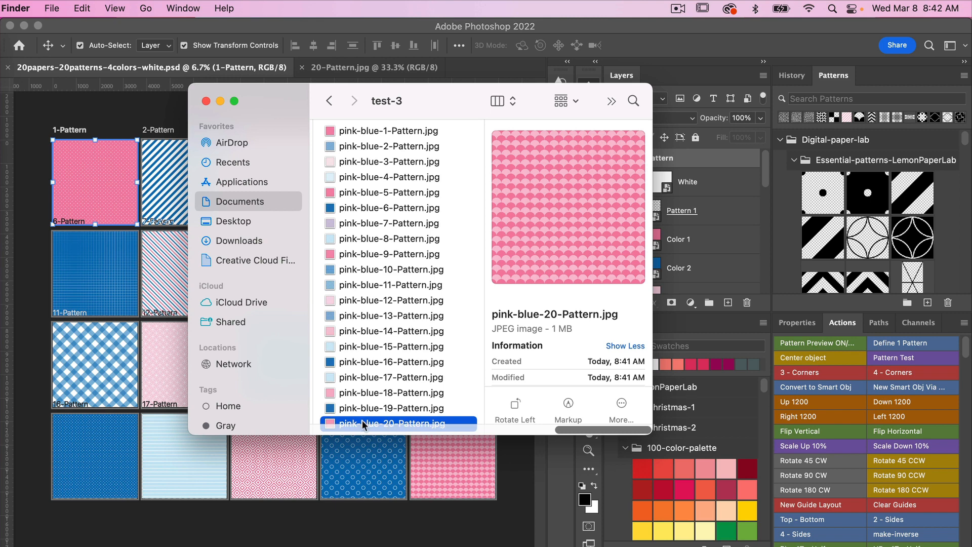
{"action": "scroll", "coordinate": [574, 334], "scroll_direction": "down", "scroll_amount": 2}
{"action": "scroll", "coordinate": [575, 334], "scroll_direction": "up", "scroll_amount": 2}
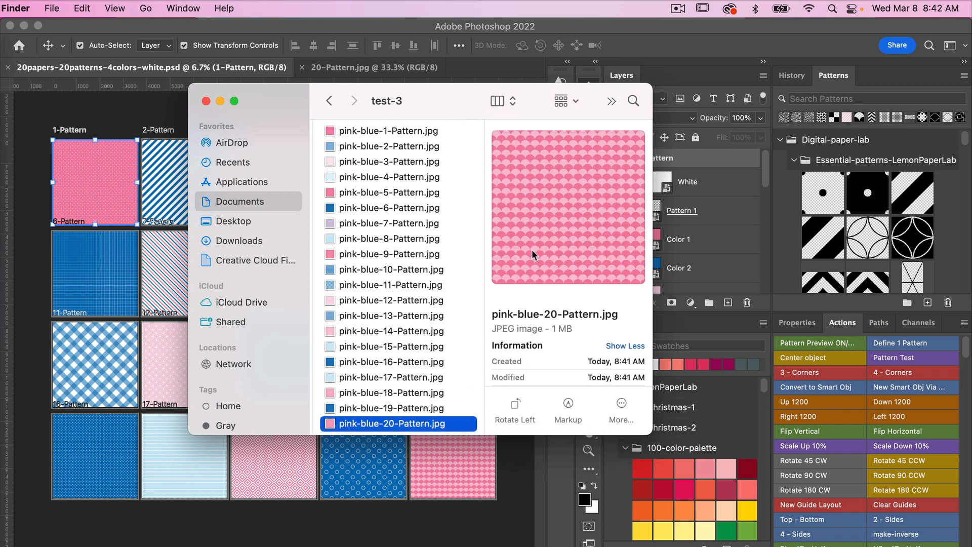
{"action": "scroll", "coordinate": [622, 319], "scroll_direction": "down", "scroll_amount": 4}
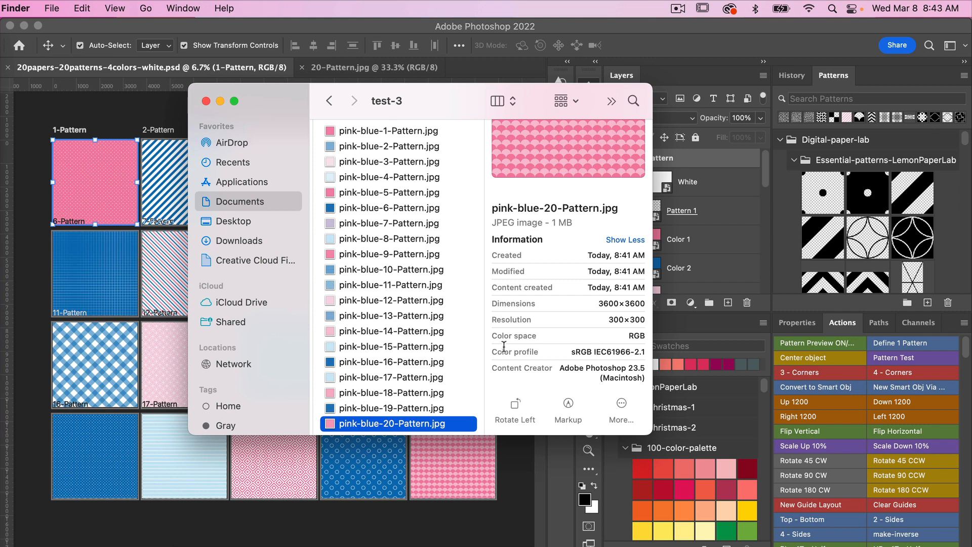
{"action": "key", "text": "cmd+n"}
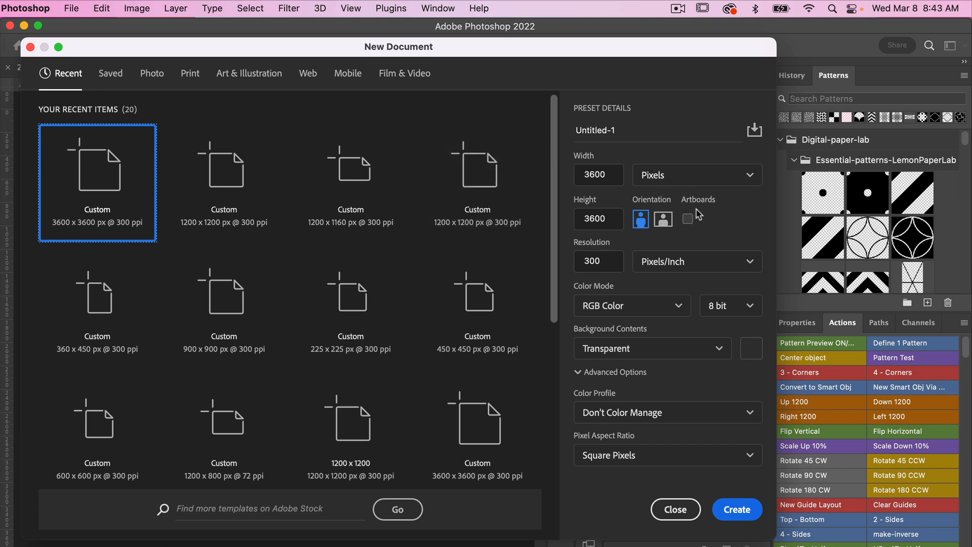
Step: Create the blank document, run the 4 - Corners action, and set a white dot pattern over a red colour fill
{"action": "left_click", "coordinate": [736, 516]}
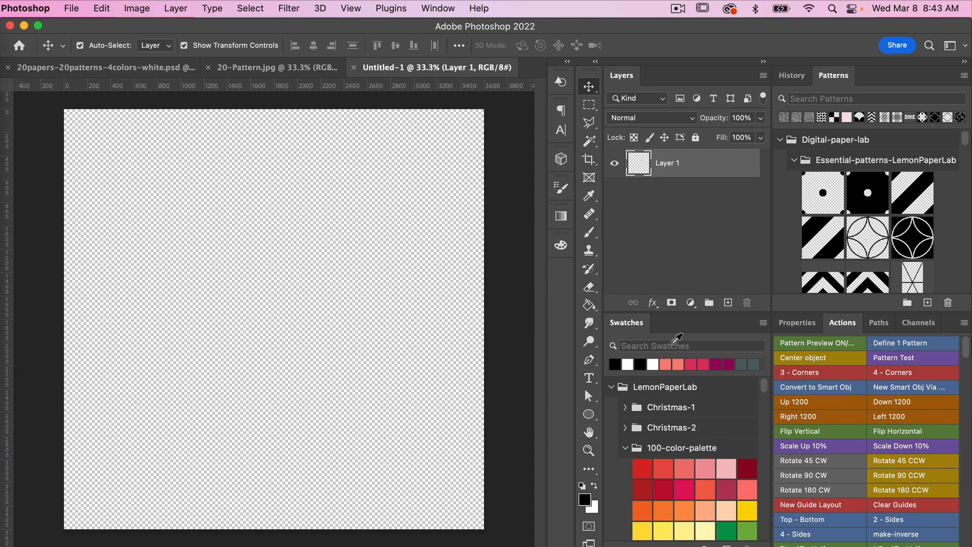
{"action": "left_click", "coordinate": [912, 358]}
{"action": "left_click", "coordinate": [733, 199]}
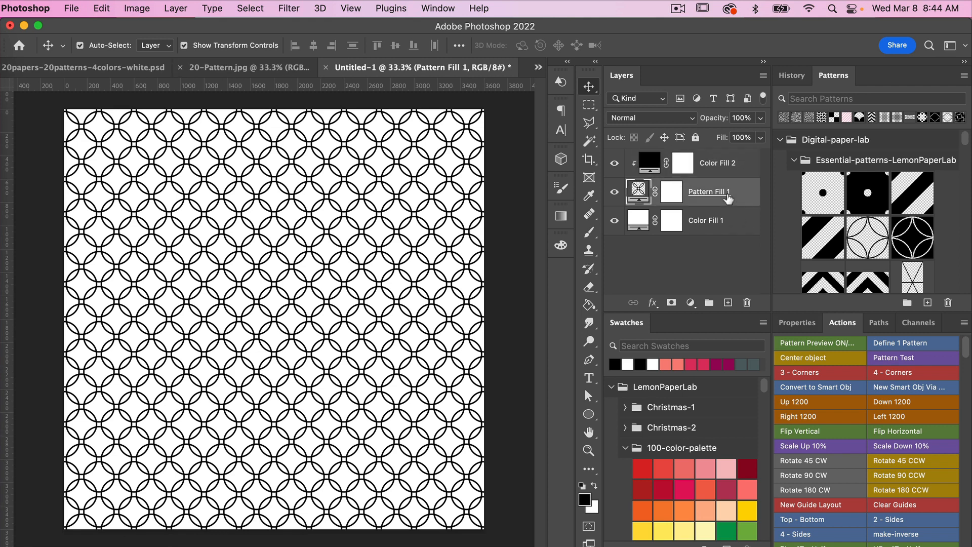
{"action": "left_click", "coordinate": [868, 192]}
{"action": "left_click", "coordinate": [712, 169]}
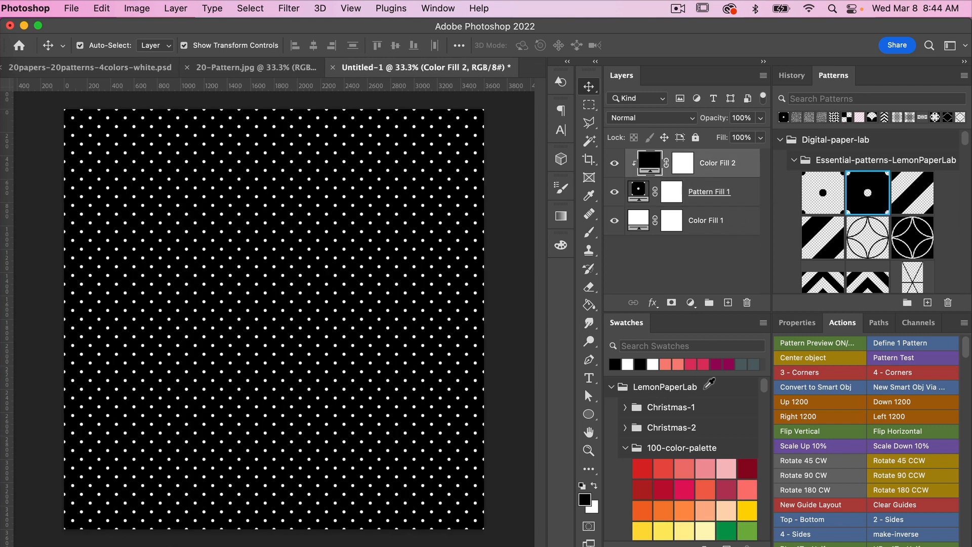
{"action": "left_click", "coordinate": [642, 467]}
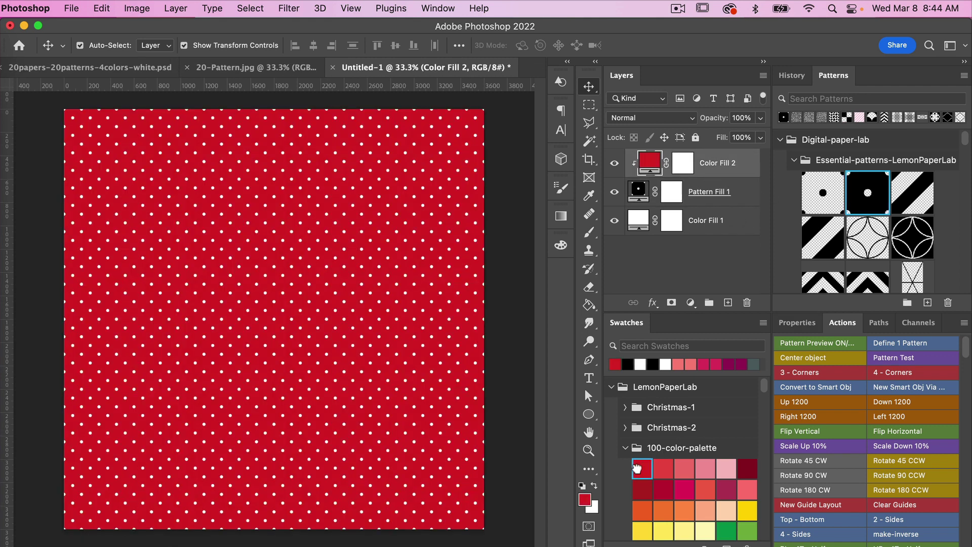
{"action": "left_click", "coordinate": [524, 308]}
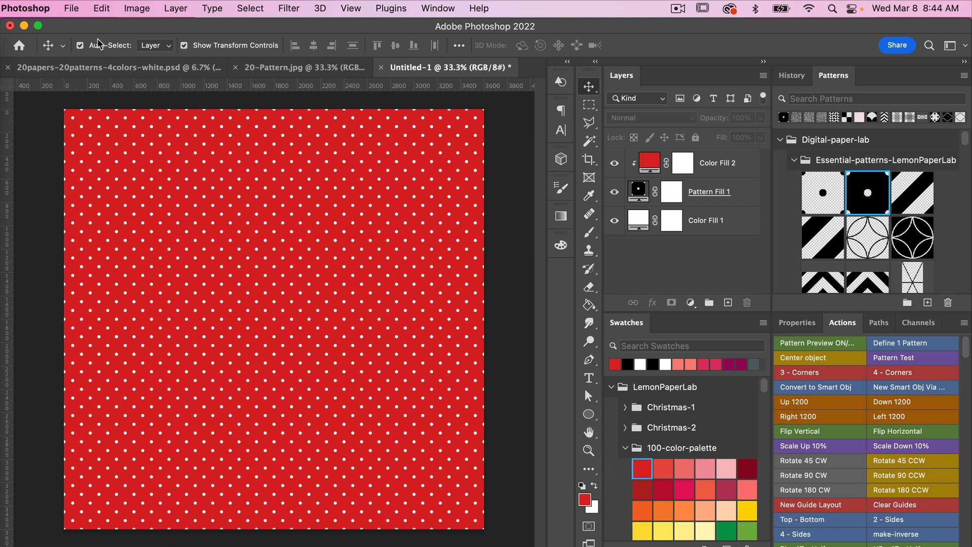
Step: Start Save a Copy for the red polka-dot paper named red-polka-dots
{"action": "left_click", "coordinate": [71, 9]}
{"action": "mouse_move", "coordinate": [84, 205]}
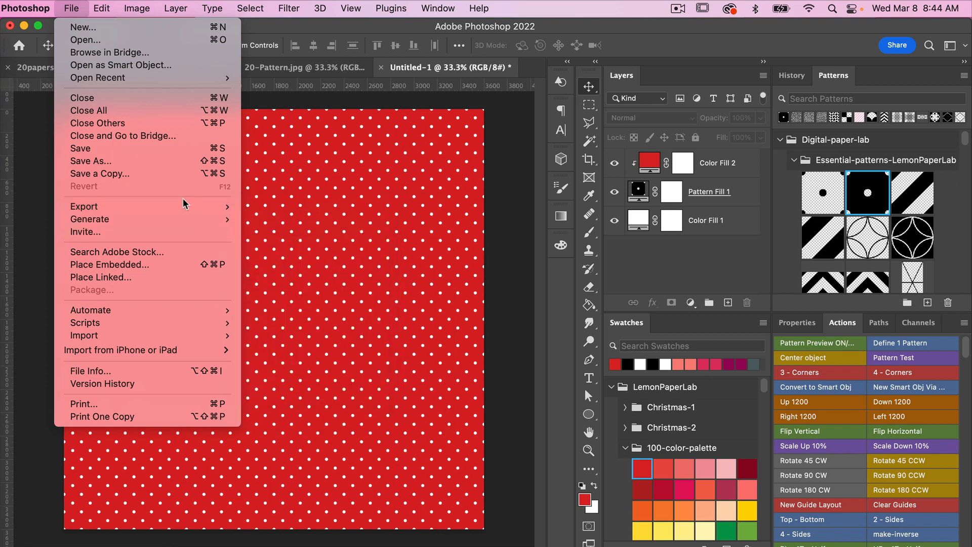
{"action": "left_click", "coordinate": [139, 174]}
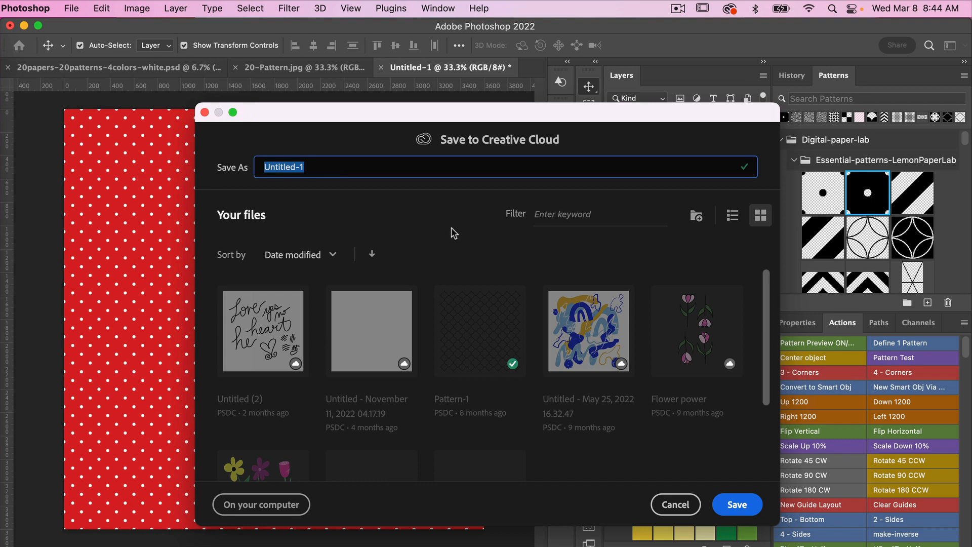
{"action": "type", "text": "red-polka-"}
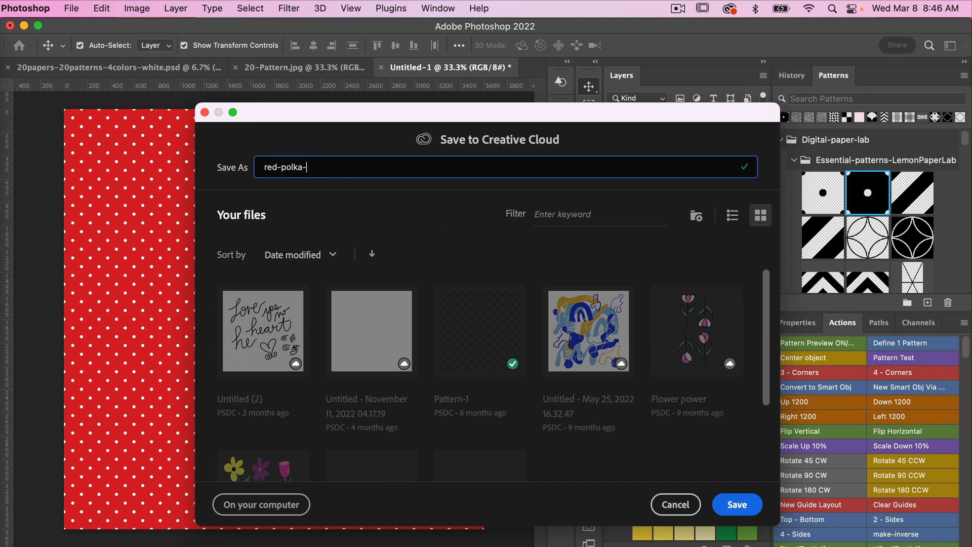
{"action": "type", "text": "dots"}
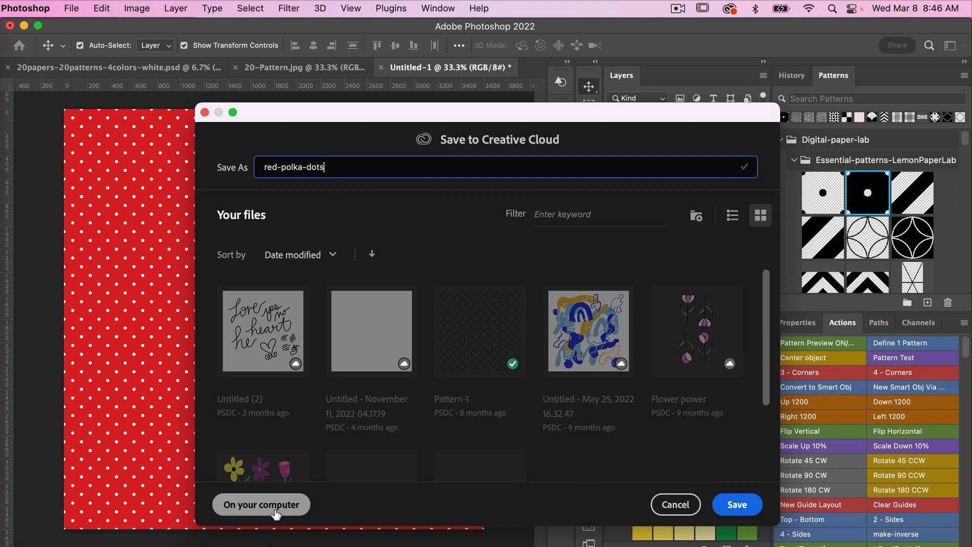
Step: Save red-polka-dots.jpg to the computer as a maximum-quality JPEG with embedded colour profile in test-4
{"action": "left_click", "coordinate": [261, 504]}
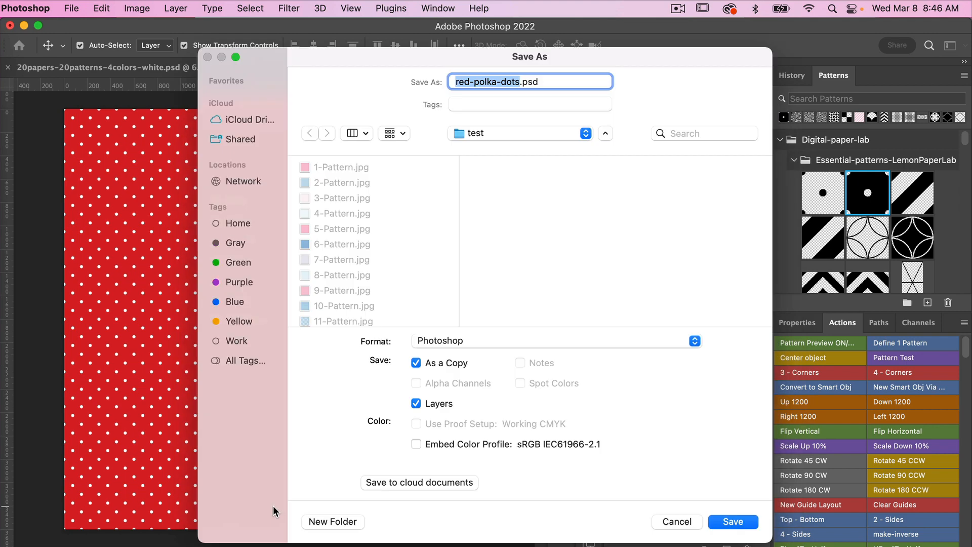
{"action": "left_click", "coordinate": [501, 341]}
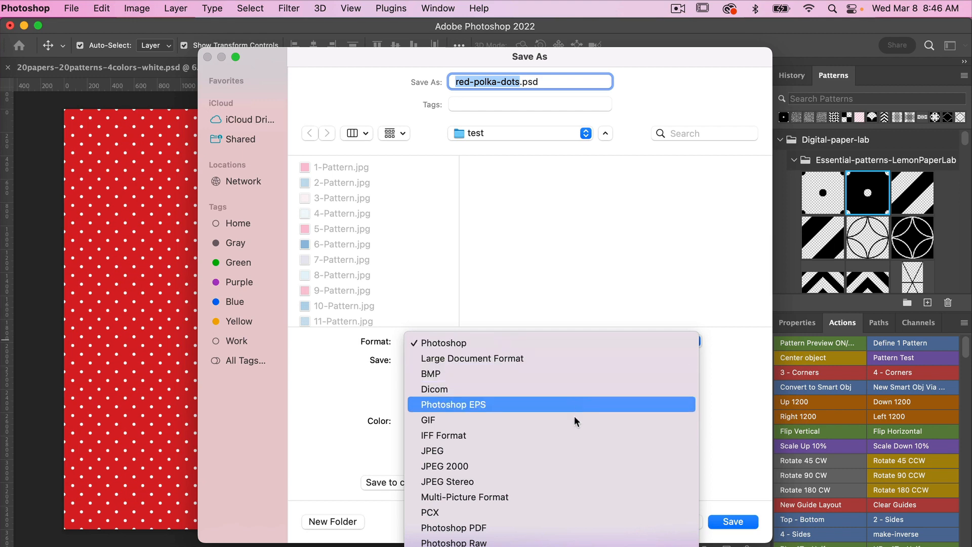
{"action": "left_click", "coordinate": [555, 451]}
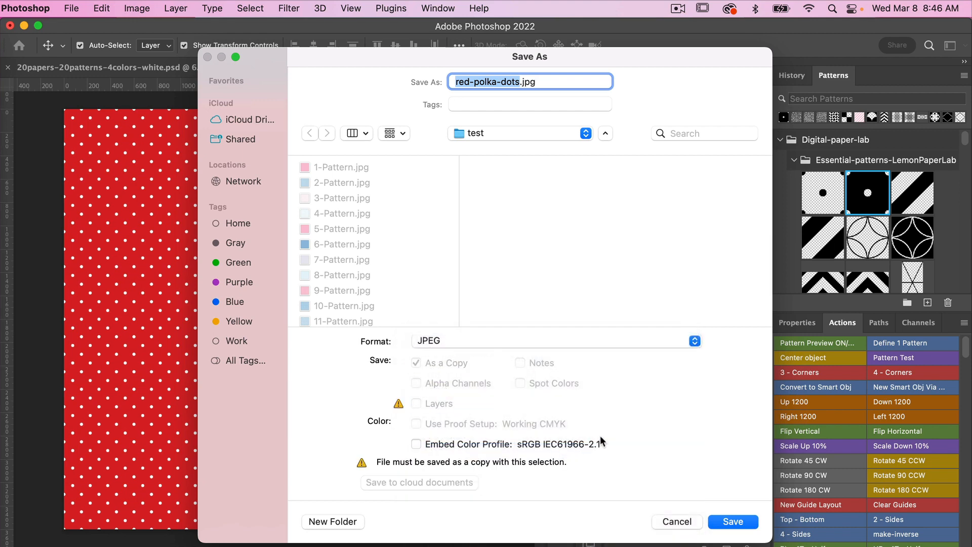
{"action": "left_click", "coordinate": [416, 445]}
{"action": "left_click", "coordinate": [730, 522]}
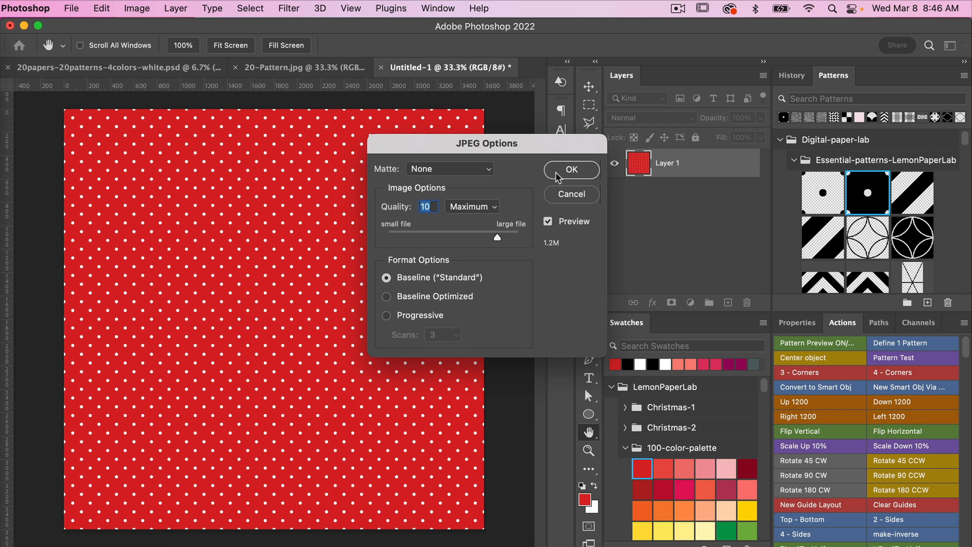
{"action": "left_click", "coordinate": [571, 170]}
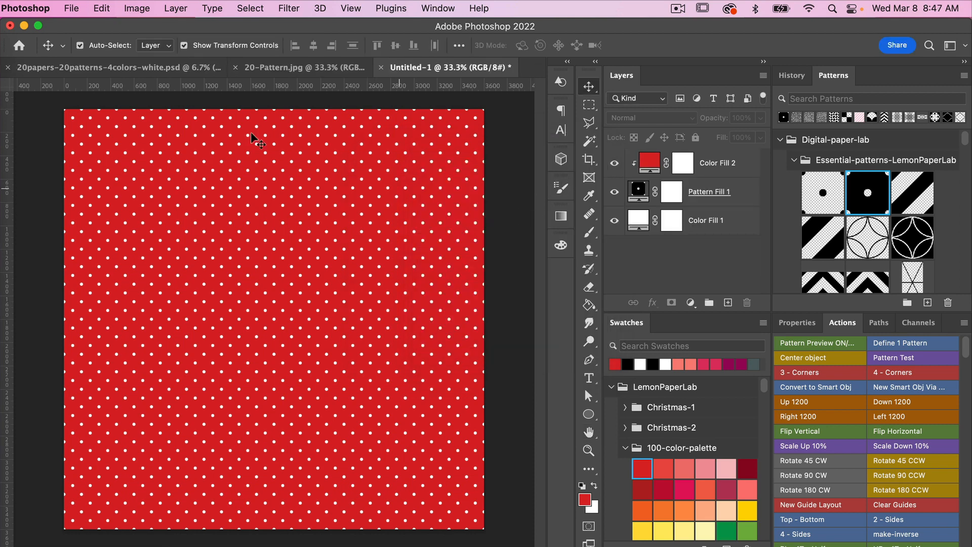
{"action": "left_click", "coordinate": [24, 47]}
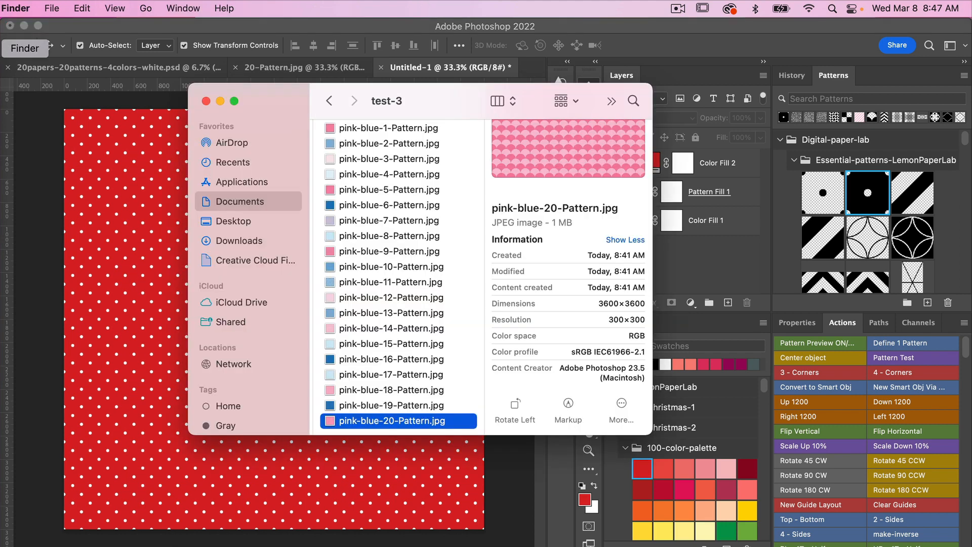
{"action": "left_click", "coordinate": [334, 280]}
{"action": "left_click", "coordinate": [536, 130]}
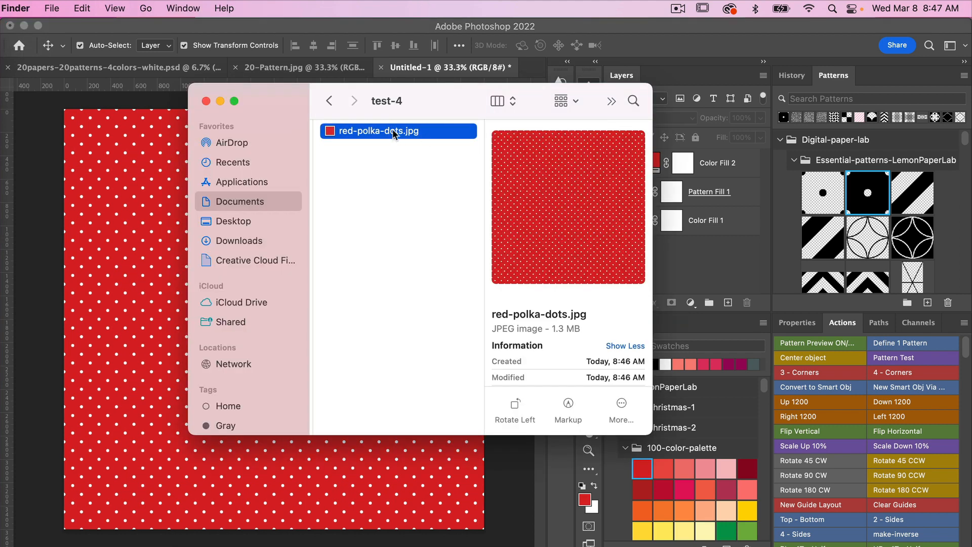
{"action": "scroll", "coordinate": [602, 308], "scroll_direction": "down", "scroll_amount": 3}
{"action": "scroll", "coordinate": [603, 307], "scroll_direction": "down", "scroll_amount": 3}
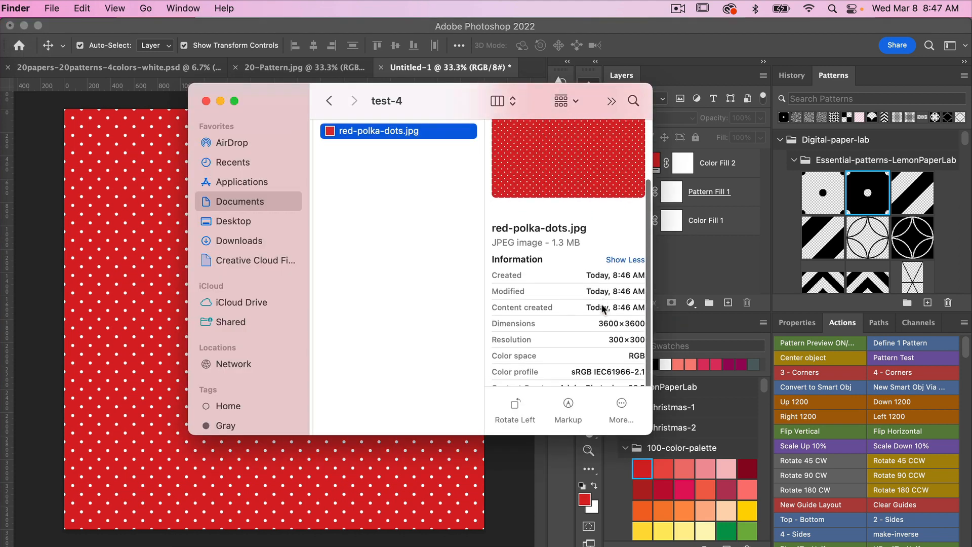
{"action": "scroll", "coordinate": [623, 316], "scroll_direction": "down", "scroll_amount": 2}
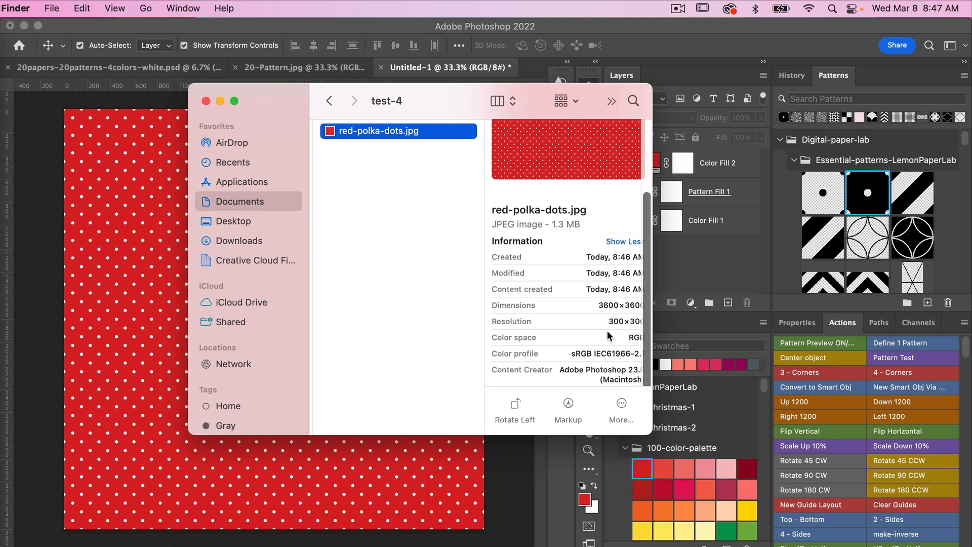
{"action": "scroll", "coordinate": [608, 335], "scroll_direction": "up", "scroll_amount": 4}
{"action": "scroll", "coordinate": [608, 335], "scroll_direction": "up", "scroll_amount": 3}
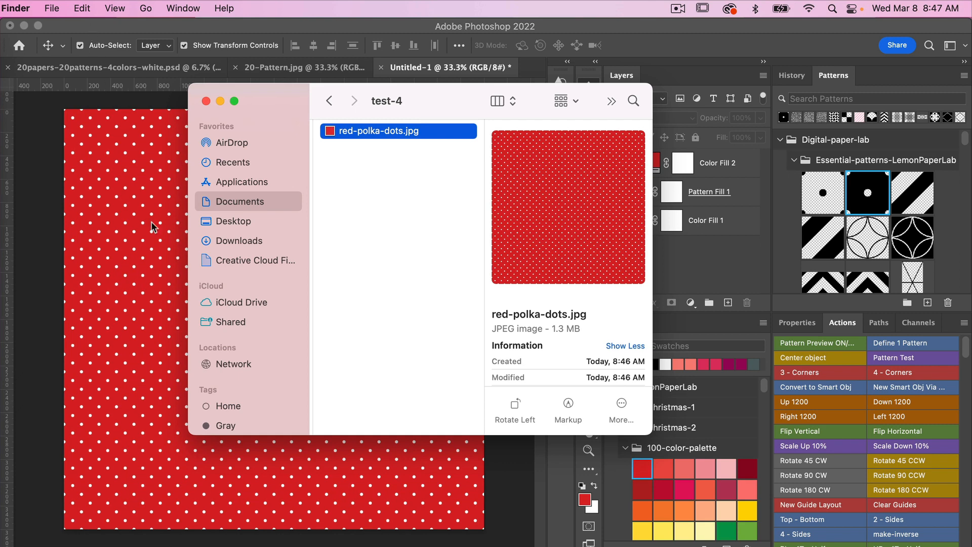
Step: Return to the 20papers artboard document and start Artboards to Files from the File menu
{"action": "left_click", "coordinate": [61, 28]}
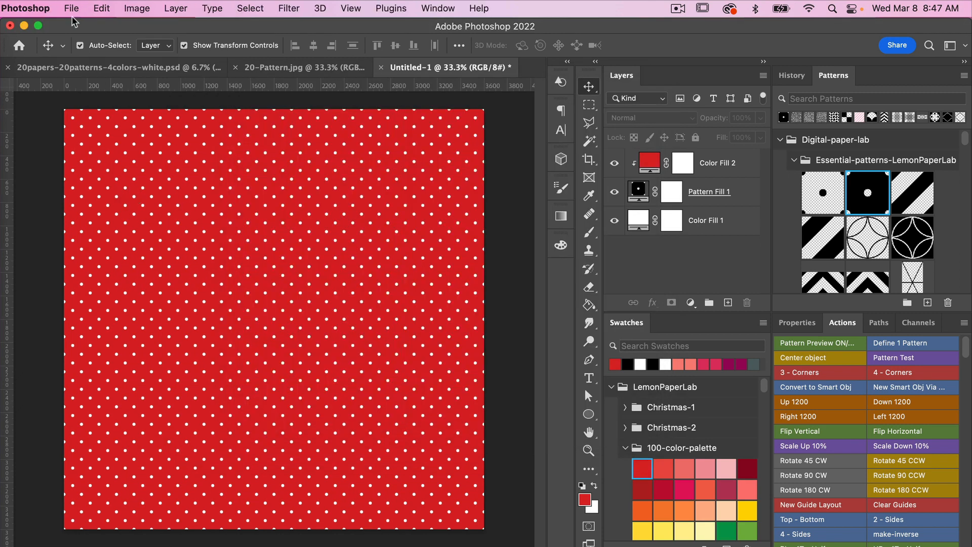
{"action": "left_click", "coordinate": [71, 10]}
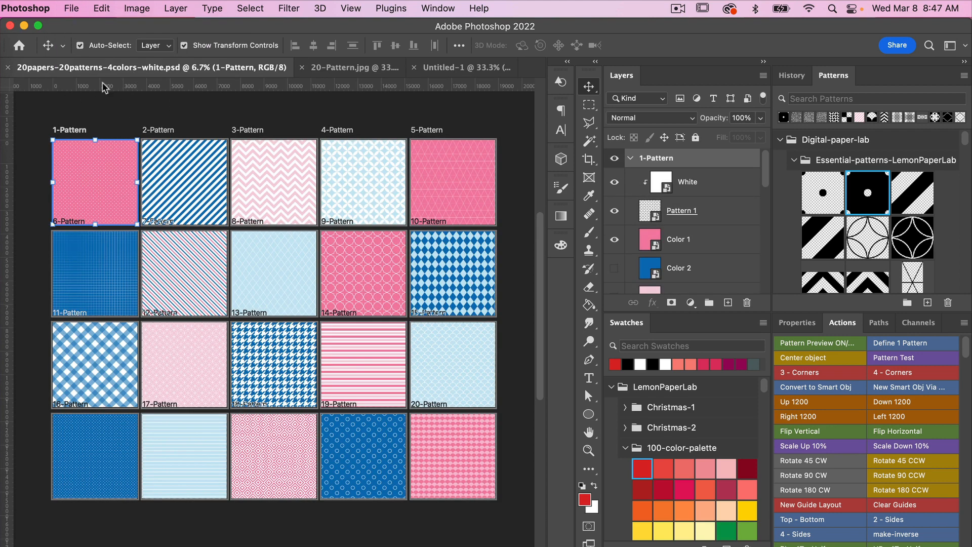
{"action": "left_click", "coordinate": [72, 9]}
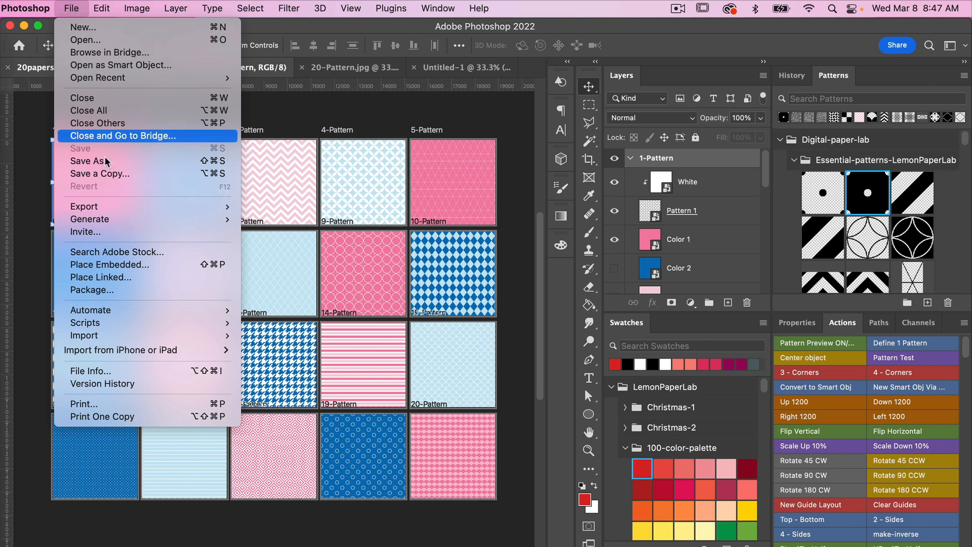
{"action": "mouse_move", "coordinate": [84, 207]}
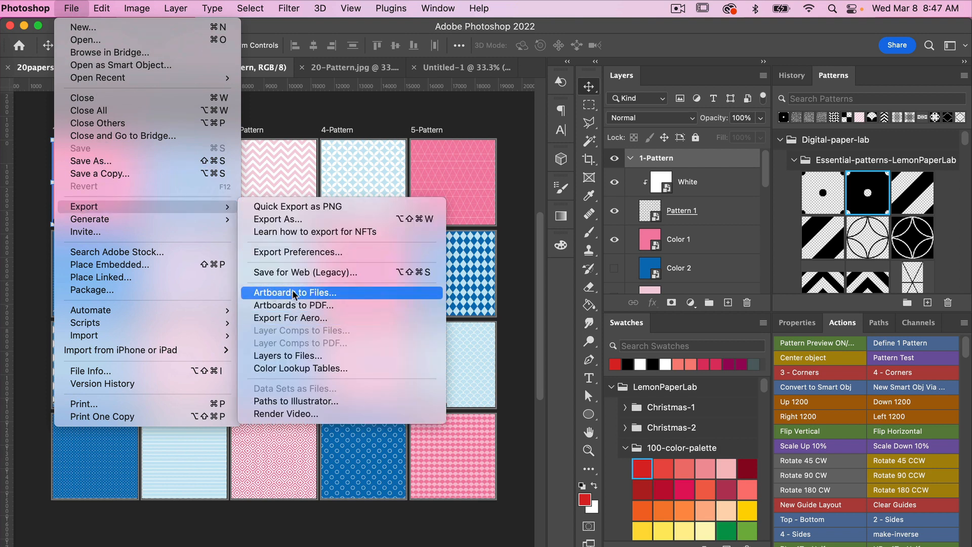
{"action": "left_click", "coordinate": [509, 278]}
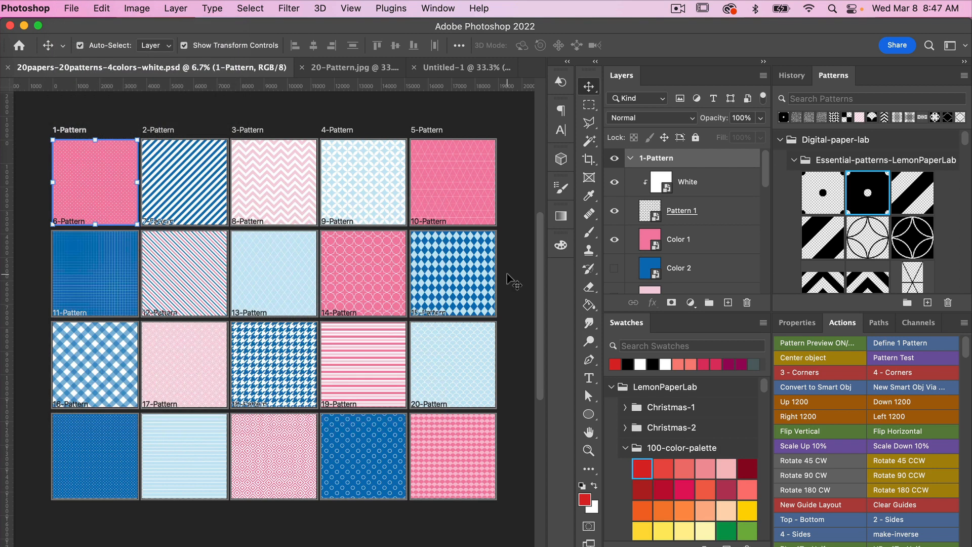